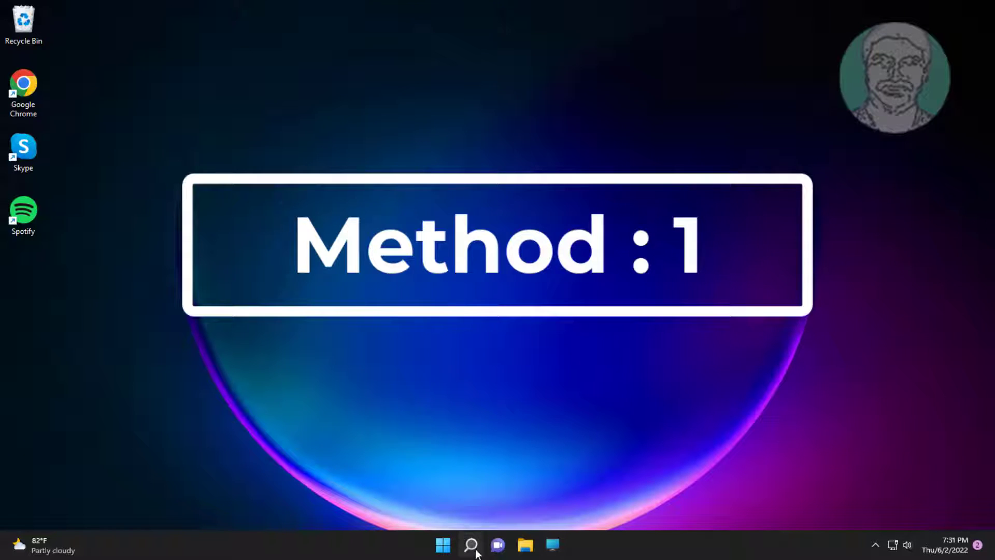
# - Search for 'regedit' and launch Registry Editor as administrator
pyautogui.click(471, 544)
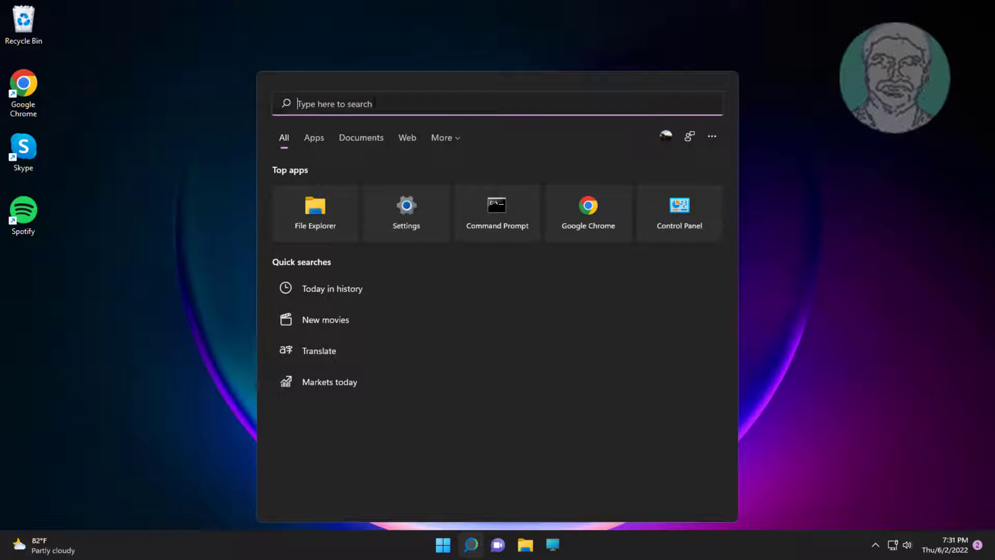
pyautogui.write('regedit')
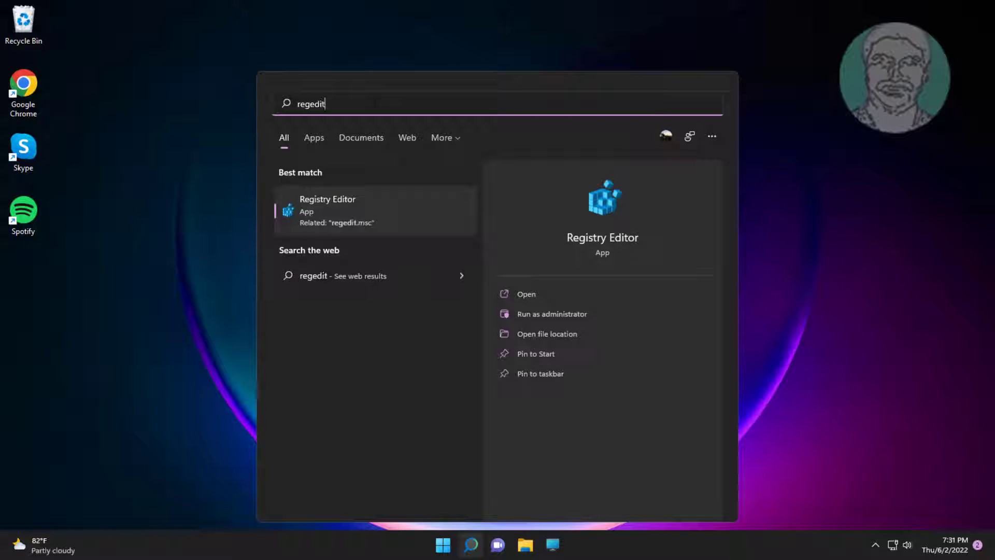
pyautogui.rightClick(334, 200)
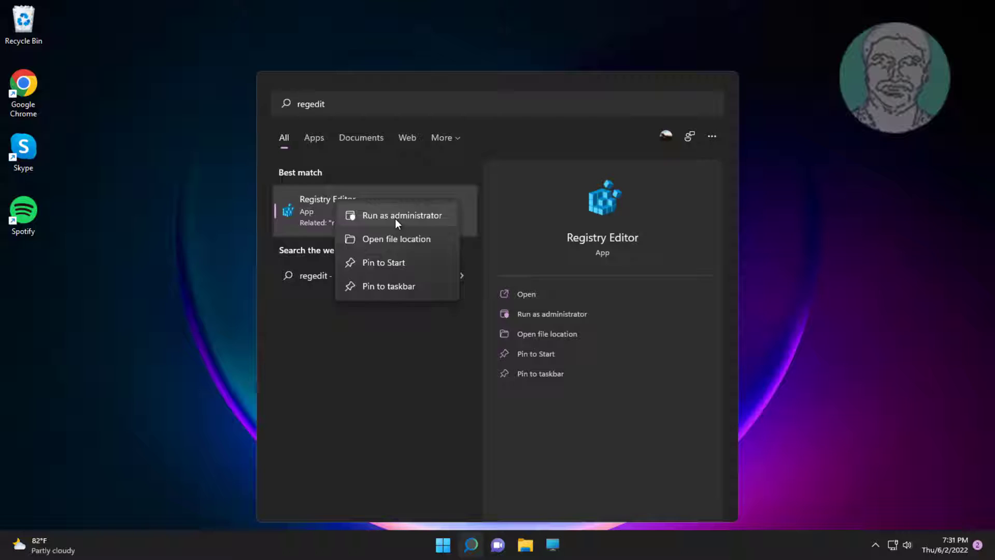
pyautogui.click(395, 218)
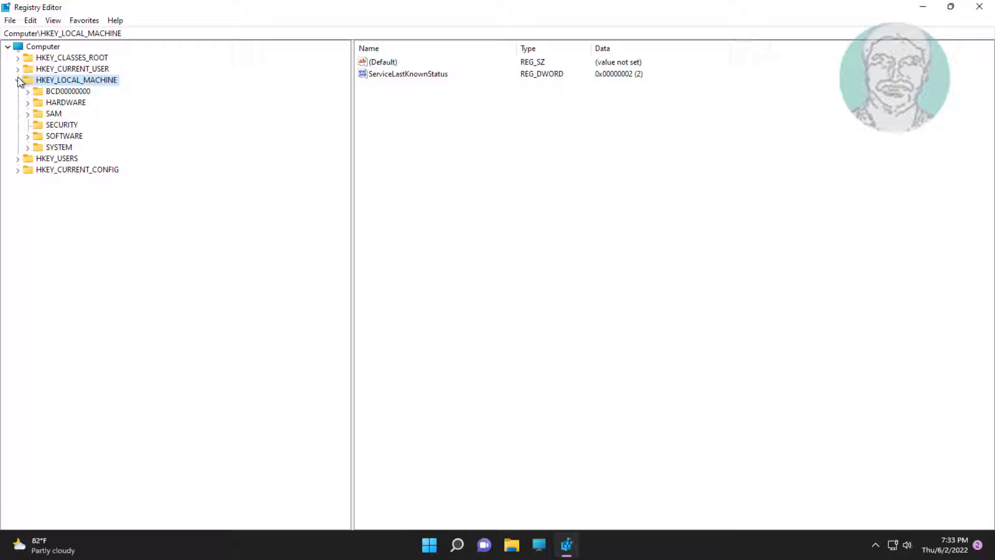
# - Expand HKEY_LOCAL_MACHINE\SOFTWARE down to the Policies\Microsoft key
pyautogui.click(73, 137)
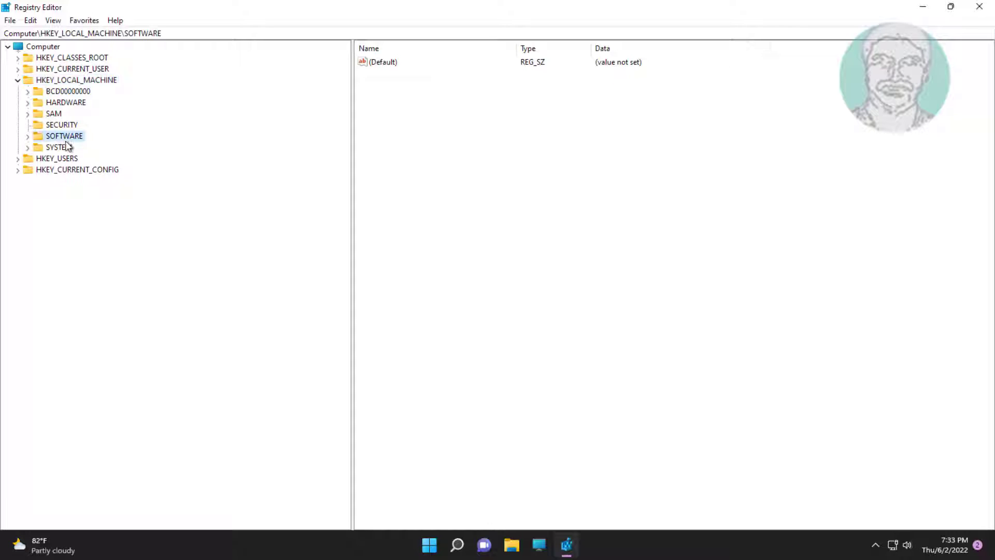
pyautogui.click(27, 137)
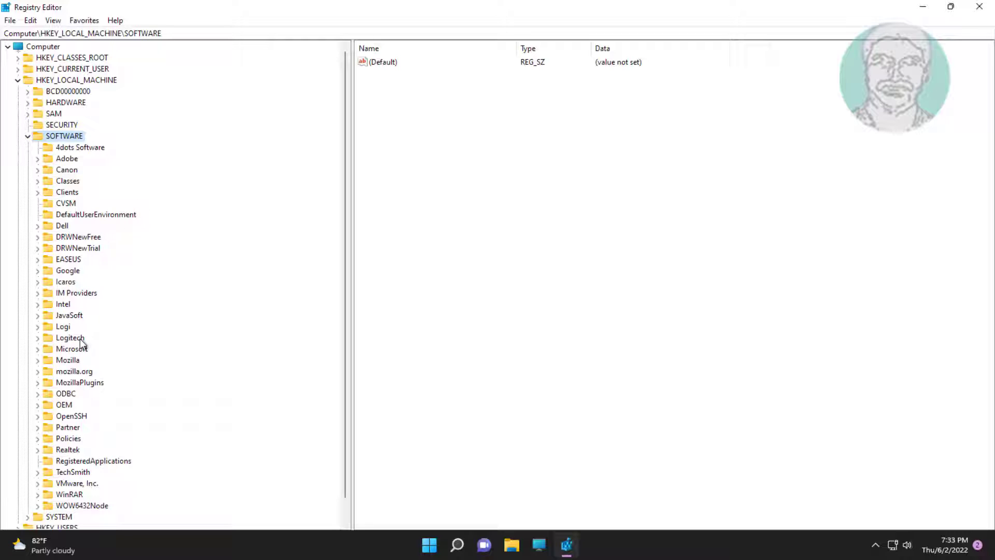
pyautogui.click(72, 449)
pyautogui.click(65, 440)
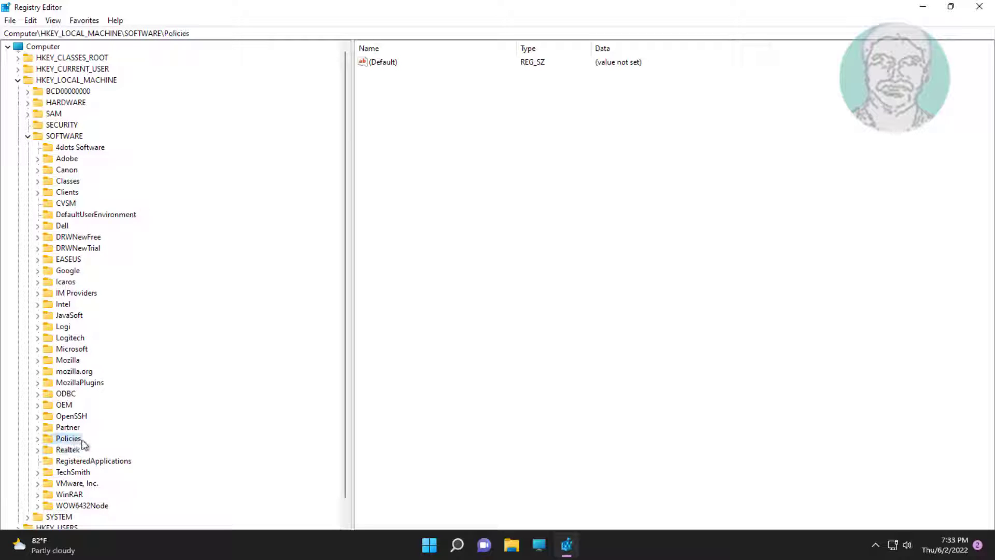
pyautogui.click(37, 439)
pyautogui.click(92, 450)
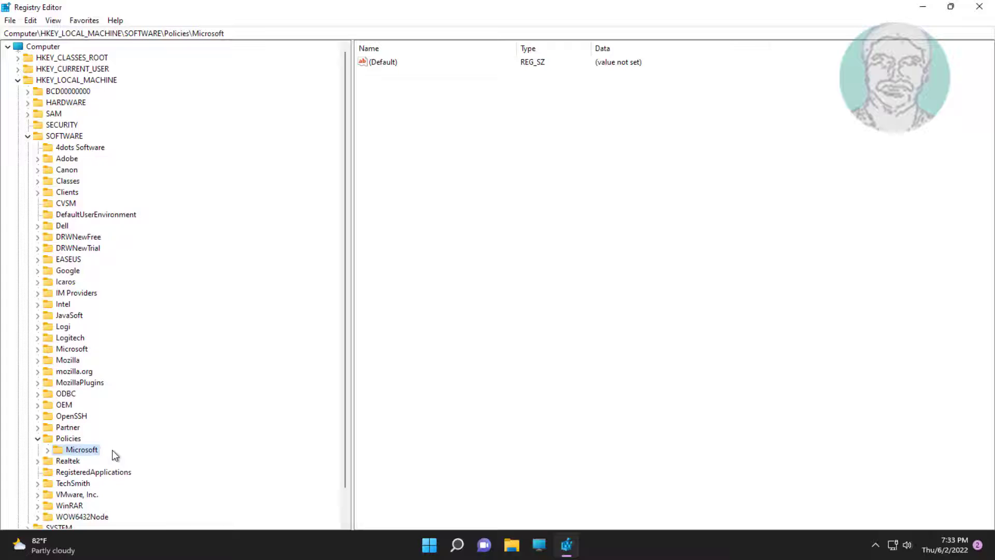
pyautogui.click(48, 450)
pyautogui.scroll(-3, 118, 420)
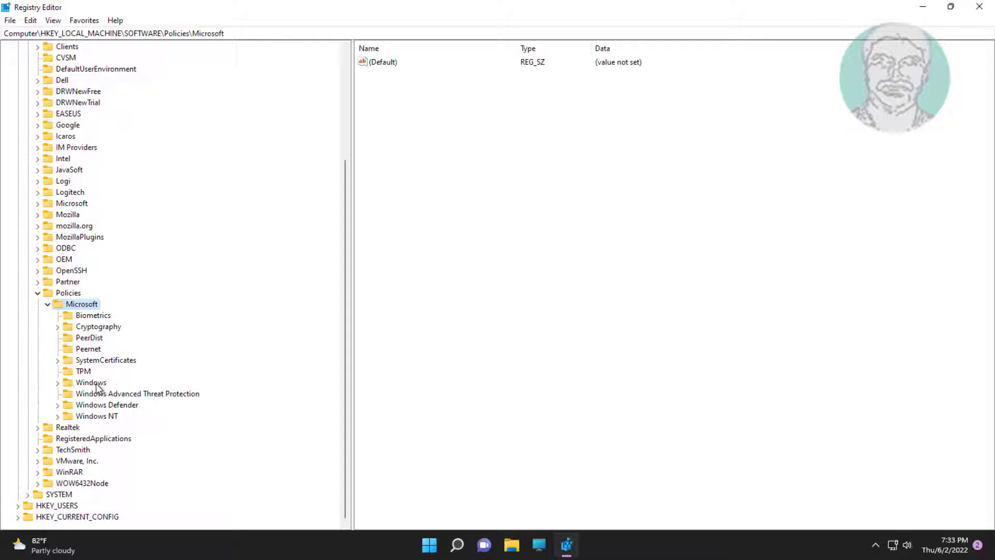
# - Expand Windows\WindowsUpdate and select the AU key to list UseWUServer
pyautogui.click(96, 384)
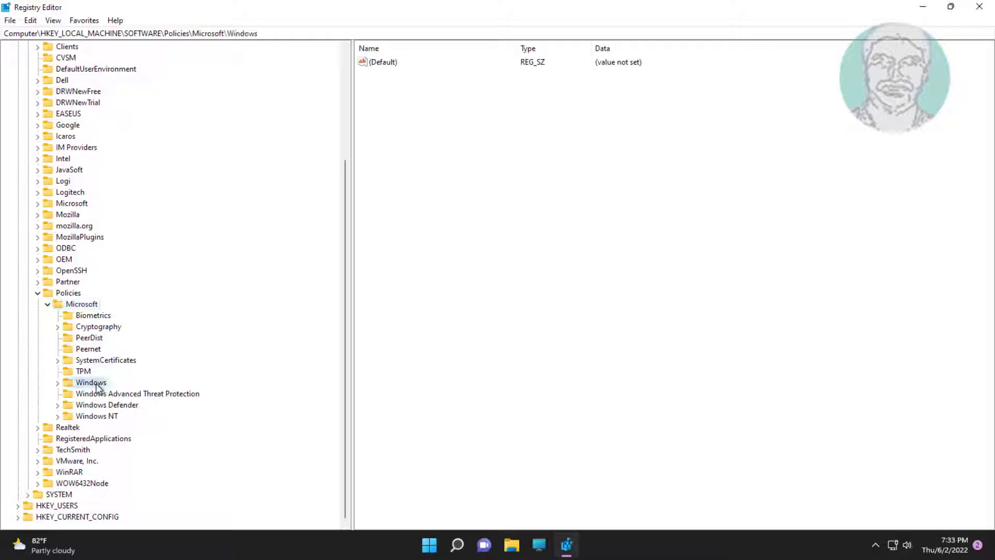
pyautogui.click(58, 383)
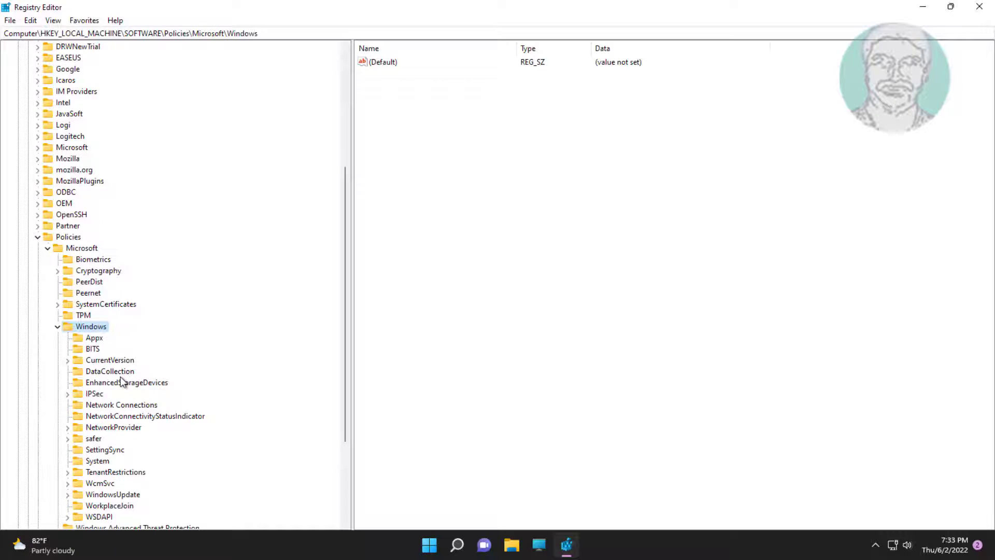
pyautogui.scroll(-3, 120, 376)
pyautogui.scroll(-1, 120, 376)
pyautogui.click(120, 361)
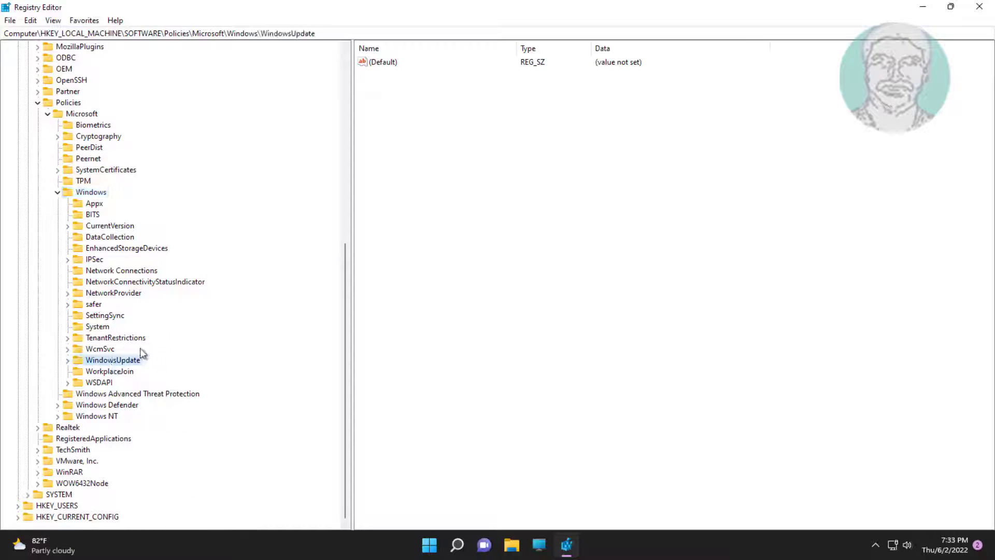
pyautogui.click(67, 360)
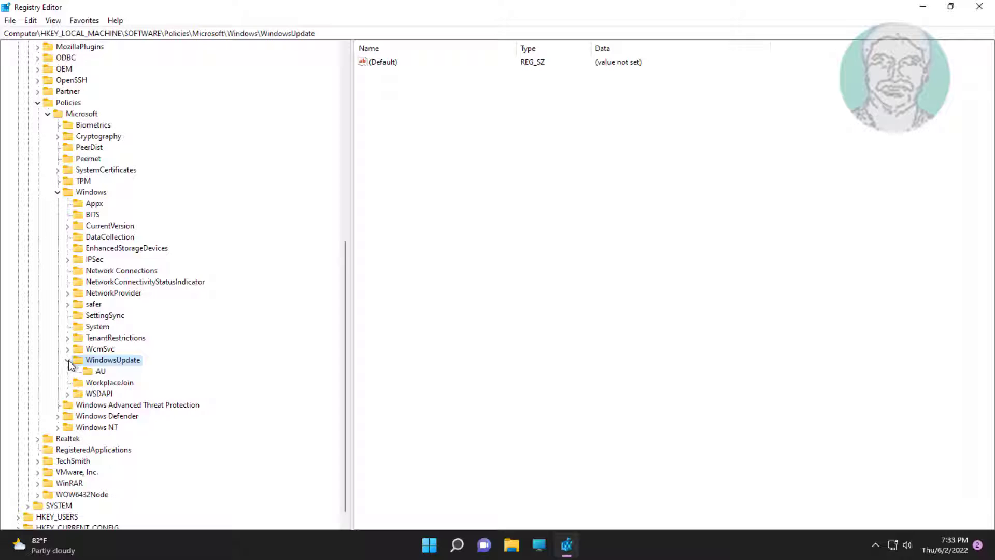
pyautogui.click(106, 371)
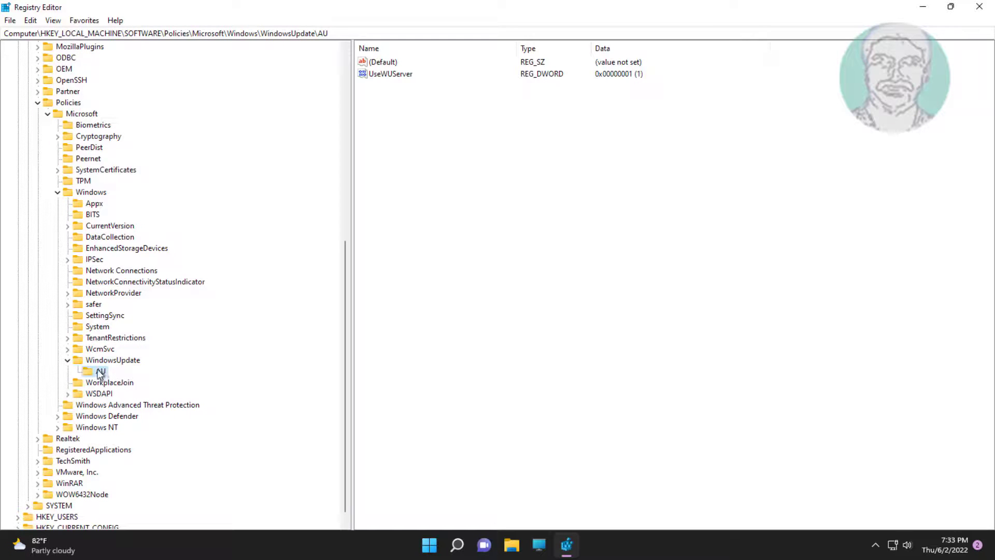
# - Change the UseWUServer value data from 1 to 0
pyautogui.doubleClick(390, 75)
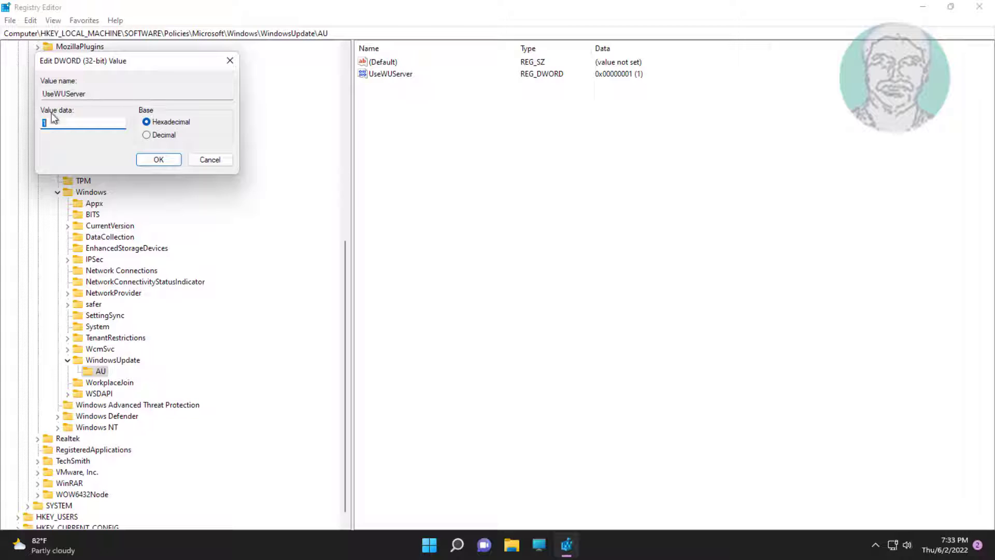
pyautogui.write('0')
pyautogui.click(156, 159)
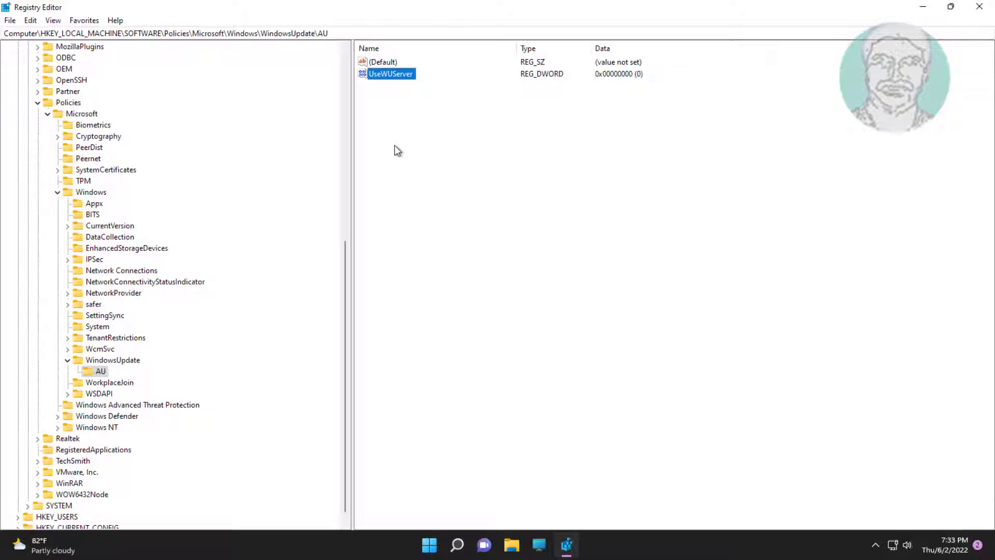
# - Collapse the registry tree back to HKEY_LOCAL_MACHINE and close Registry Editor
pyautogui.click(67, 360)
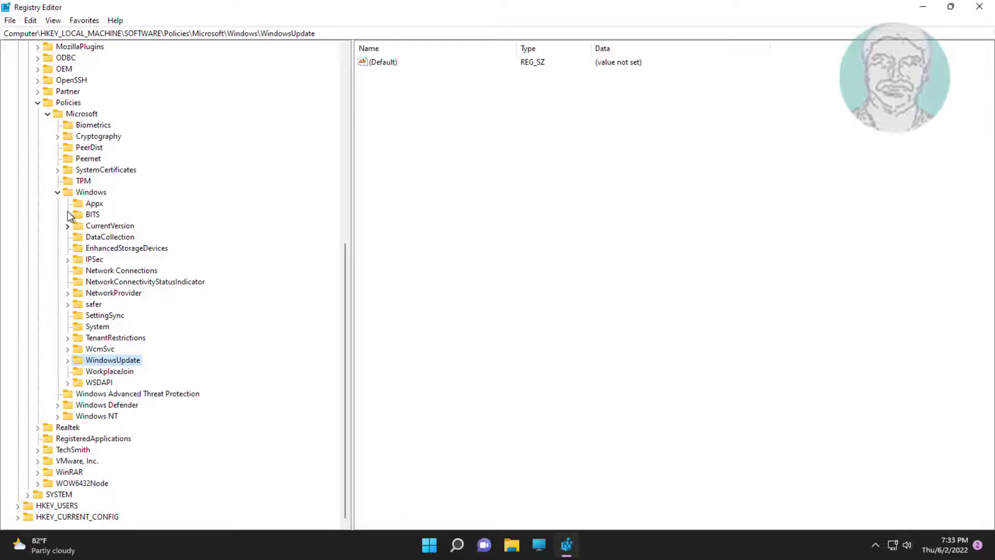
pyautogui.click(58, 192)
pyautogui.click(37, 293)
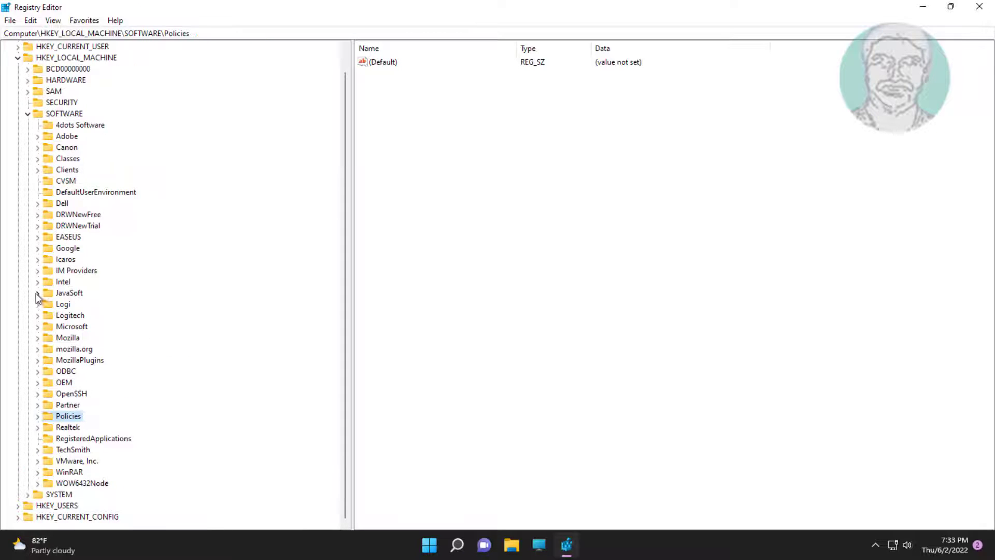
pyautogui.scroll(1, 64, 185)
pyautogui.click(26, 135)
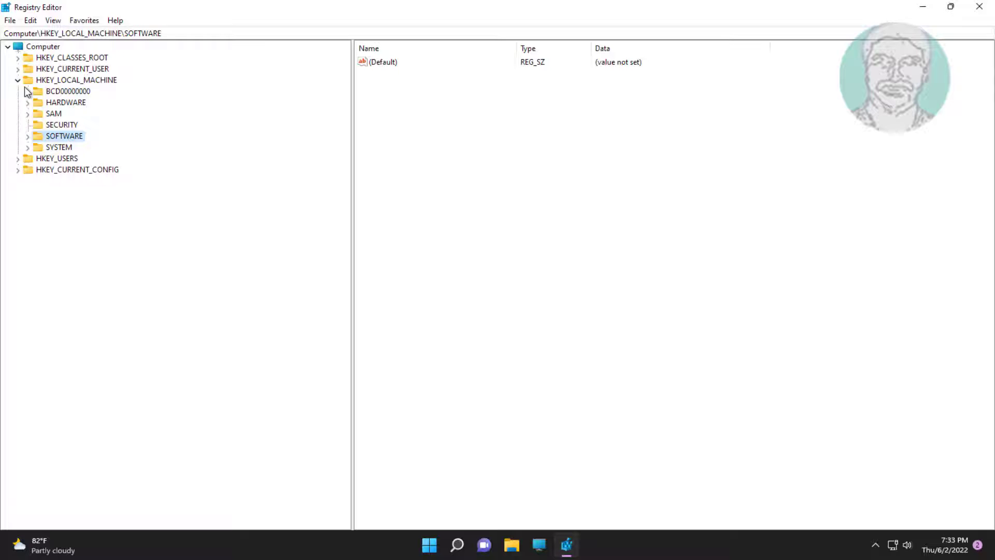
pyautogui.click(18, 81)
pyautogui.click(979, 6)
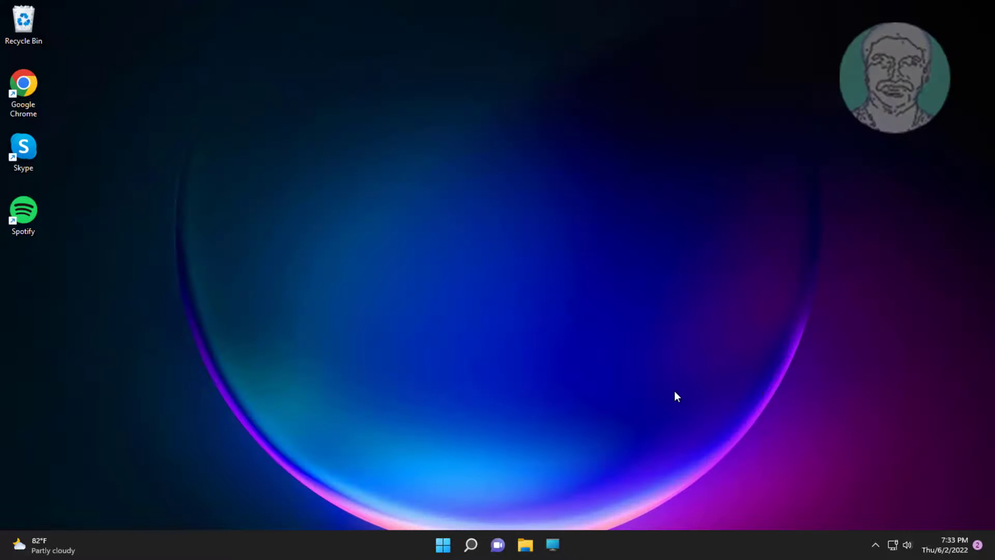
pyautogui.click(443, 544)
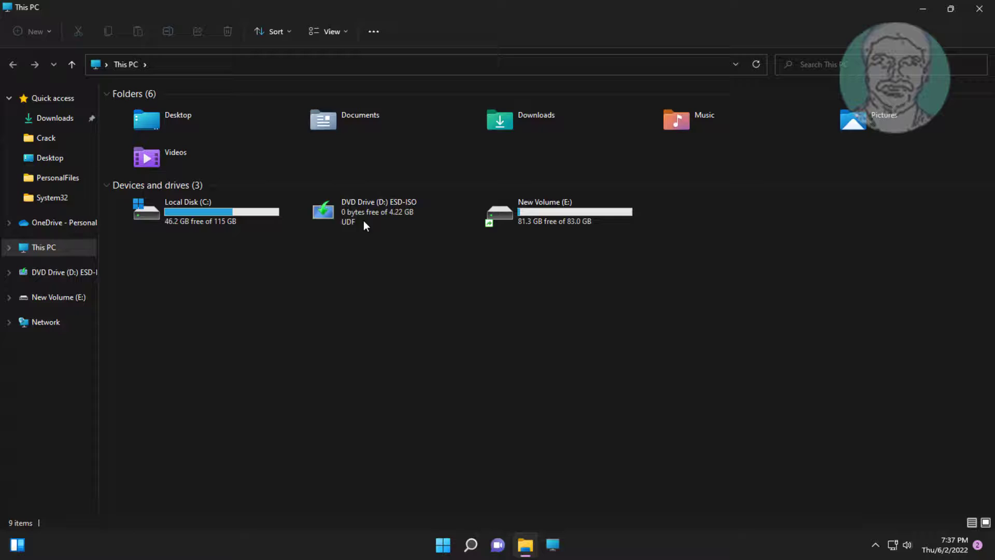
pyautogui.doubleClick(440, 228)
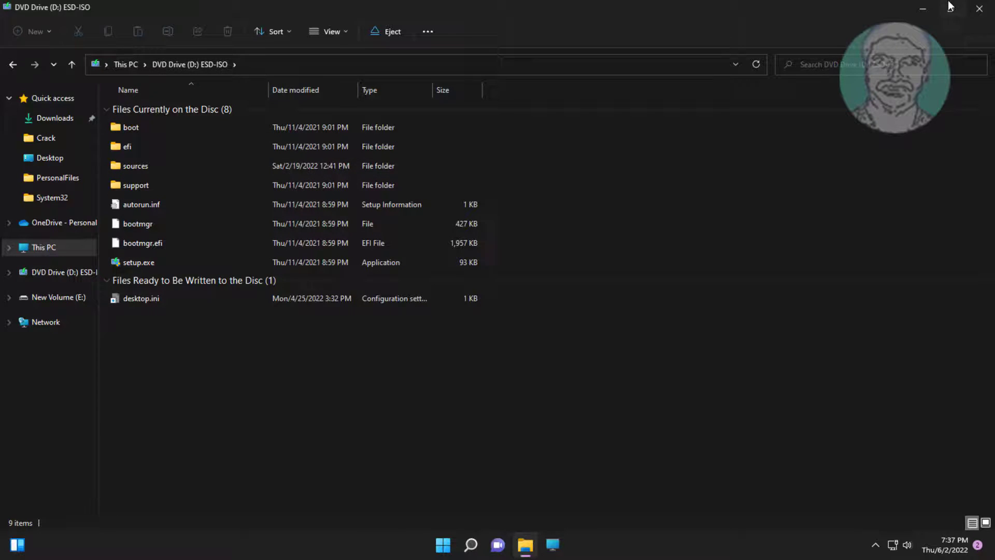
pyautogui.click(978, 8)
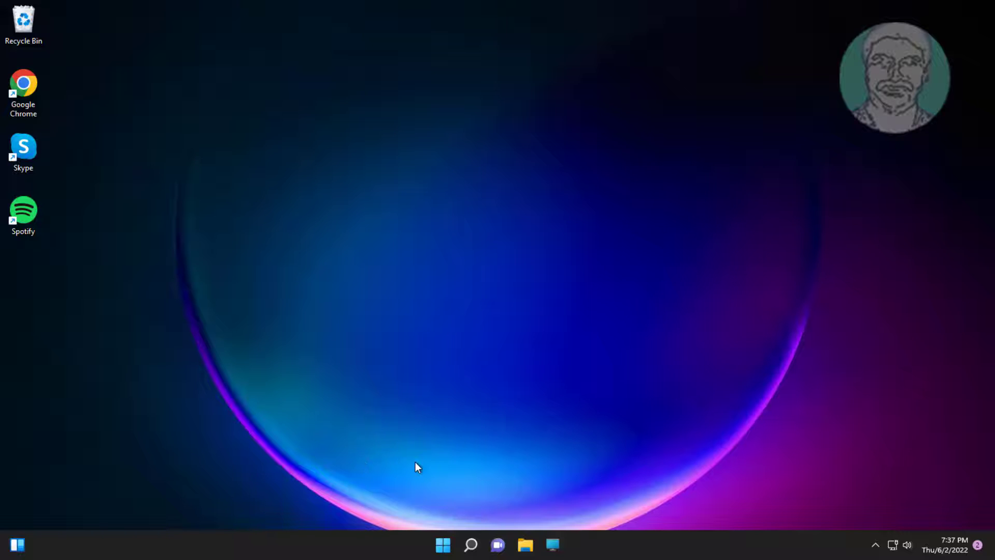
# - Search for 'cmd' and open Command Prompt as administrator, approving the UAC prompt
pyautogui.click(469, 544)
pyautogui.write('cmd')
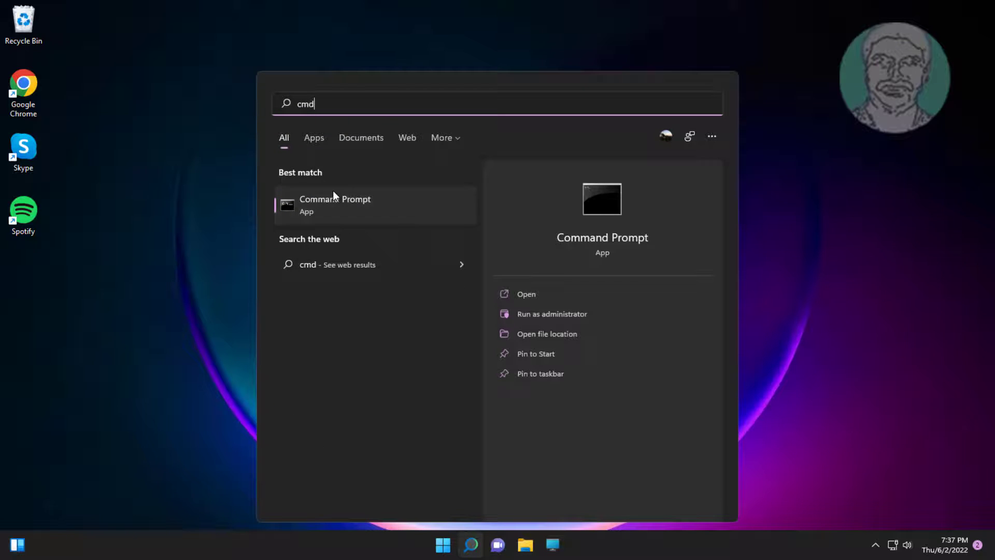
pyautogui.rightClick(333, 191)
pyautogui.click(364, 205)
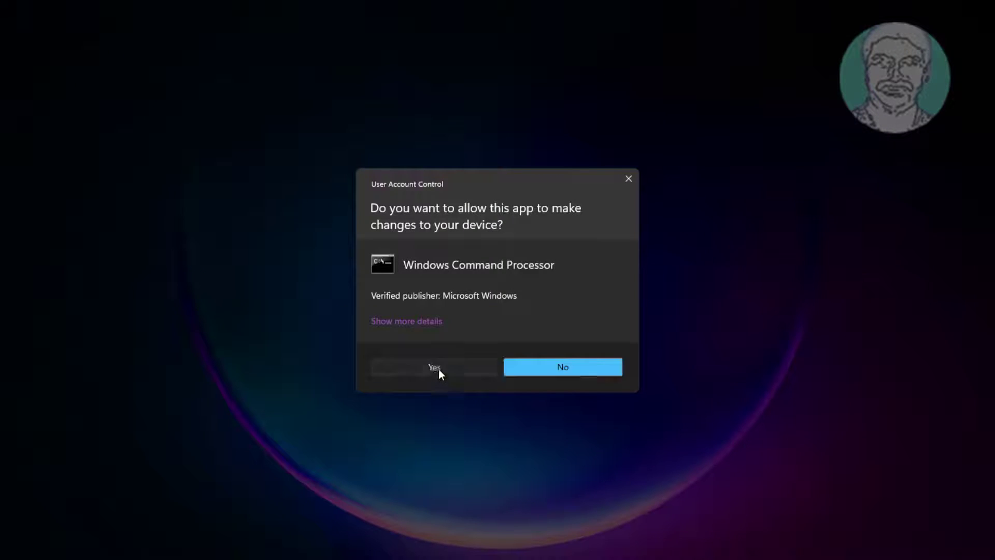
pyautogui.click(434, 366)
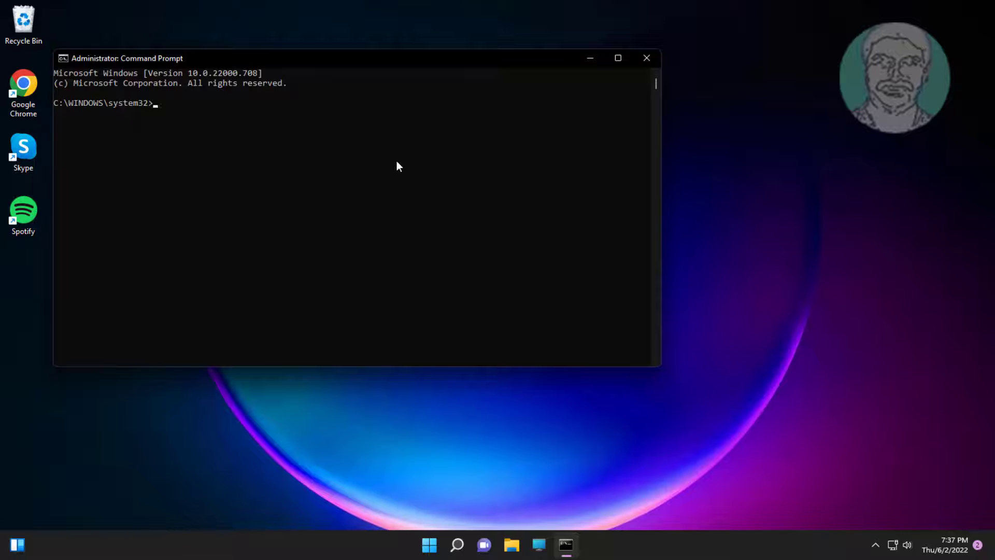
# - Type 'dism /online /enable-feature /featurename:Netfx3 /source:D:\sources\sxs /LimitAccess' at the prompt
pyautogui.write('dism /online /enable-feature')
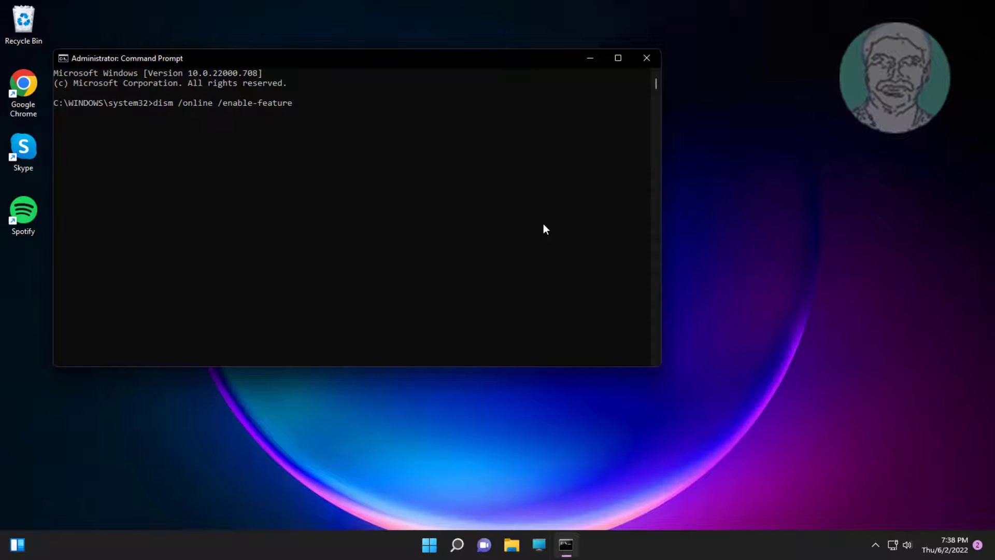
pyautogui.write(' /featurename:Netfx3 /source')
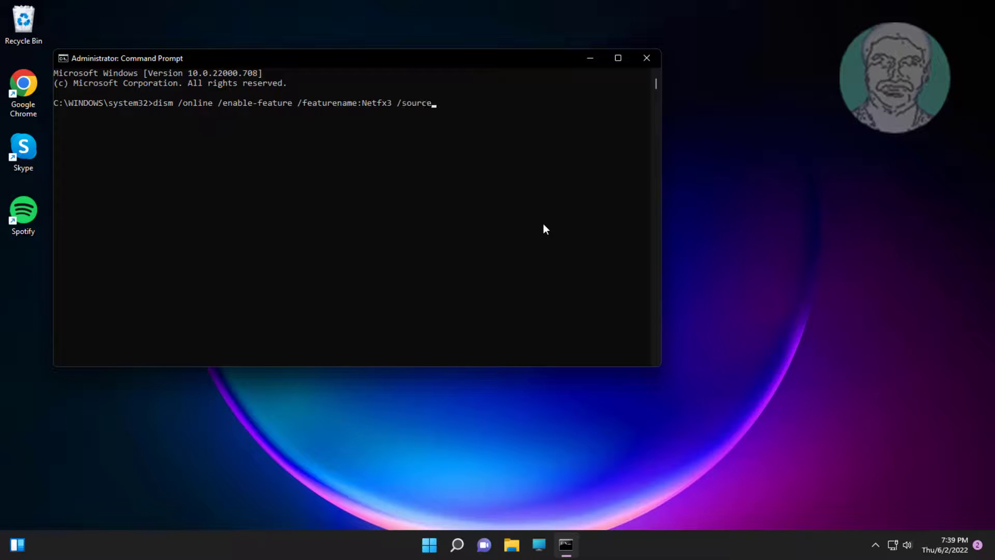
pyautogui.write(':D:')
pyautogui.write('\\sources\\sxs /LimitAccess')
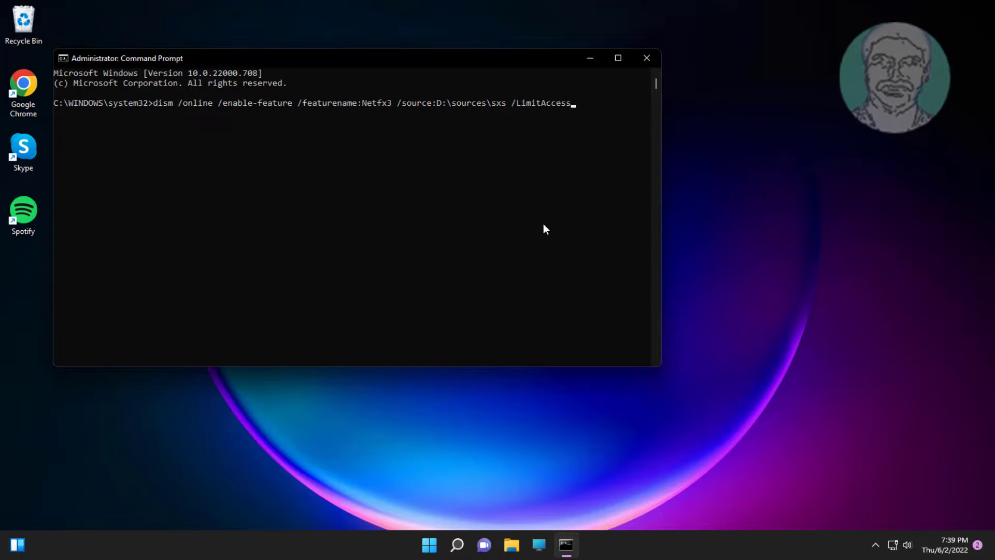
# - Run the DISM command until NetFx3 reports 100% completed successfully, then type exit
pyautogui.press('Return')
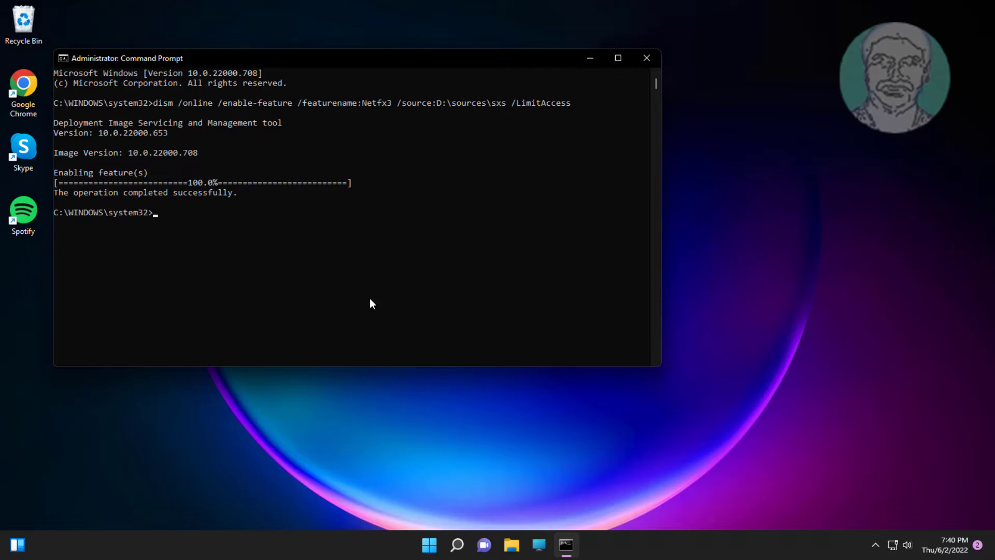
pyautogui.write('exit')
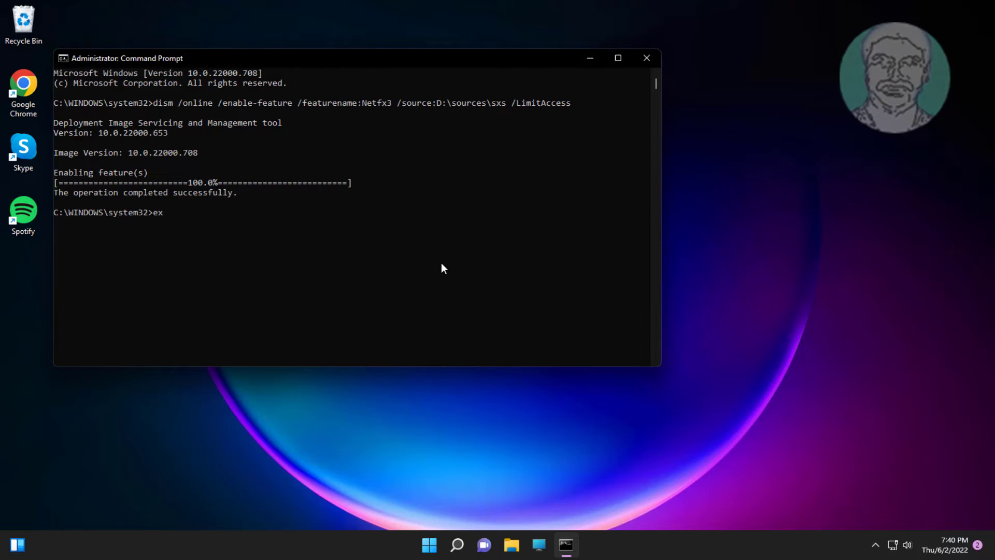